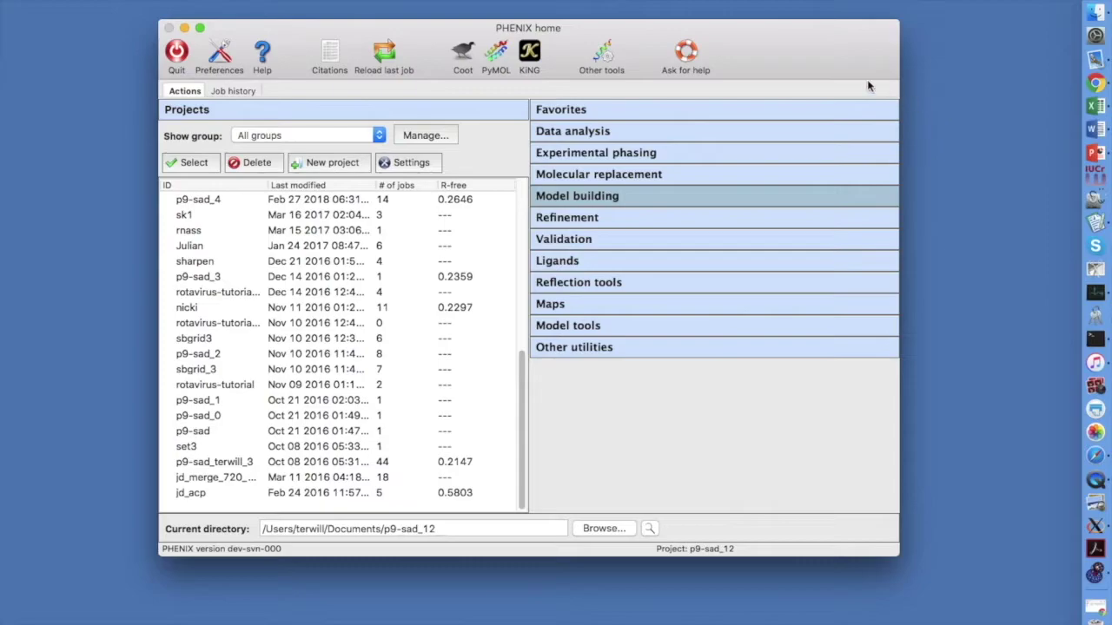
Create a new project from the P. aerophilum translation initiation-factor 5a tutorial dataset for building from experimental phases, keeping the default destination.
click(323, 163)
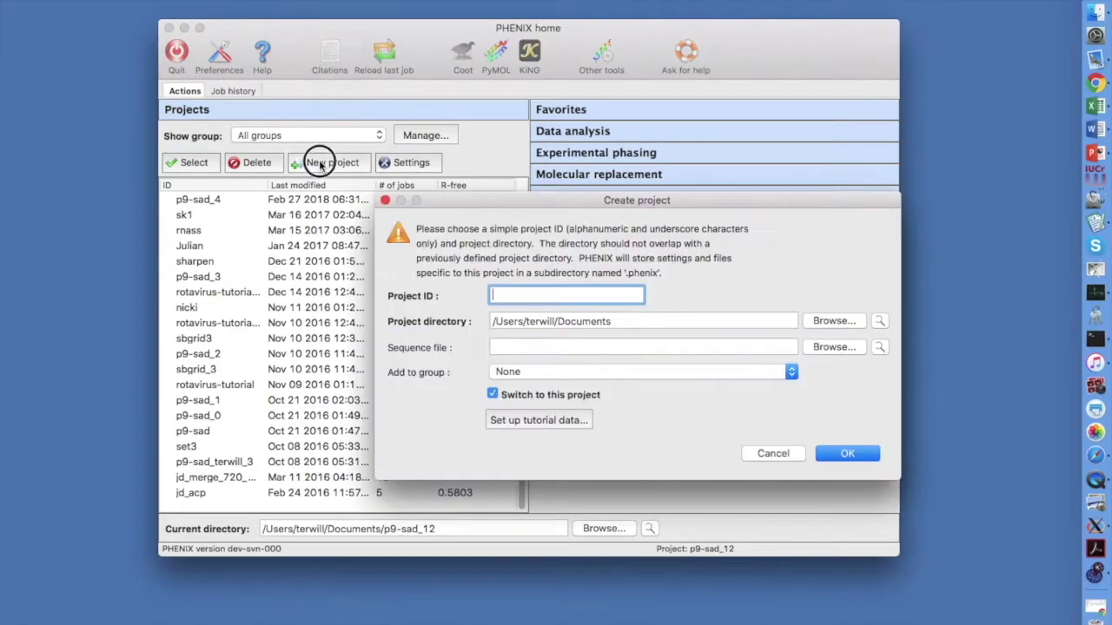
click(514, 421)
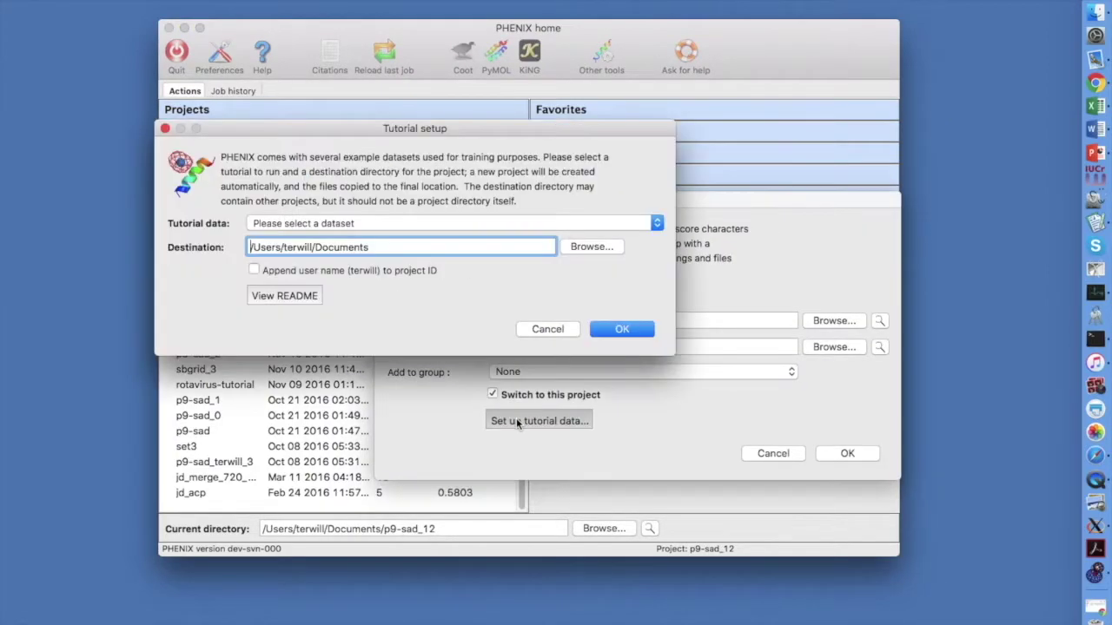
drag(450, 224, 343, 486)
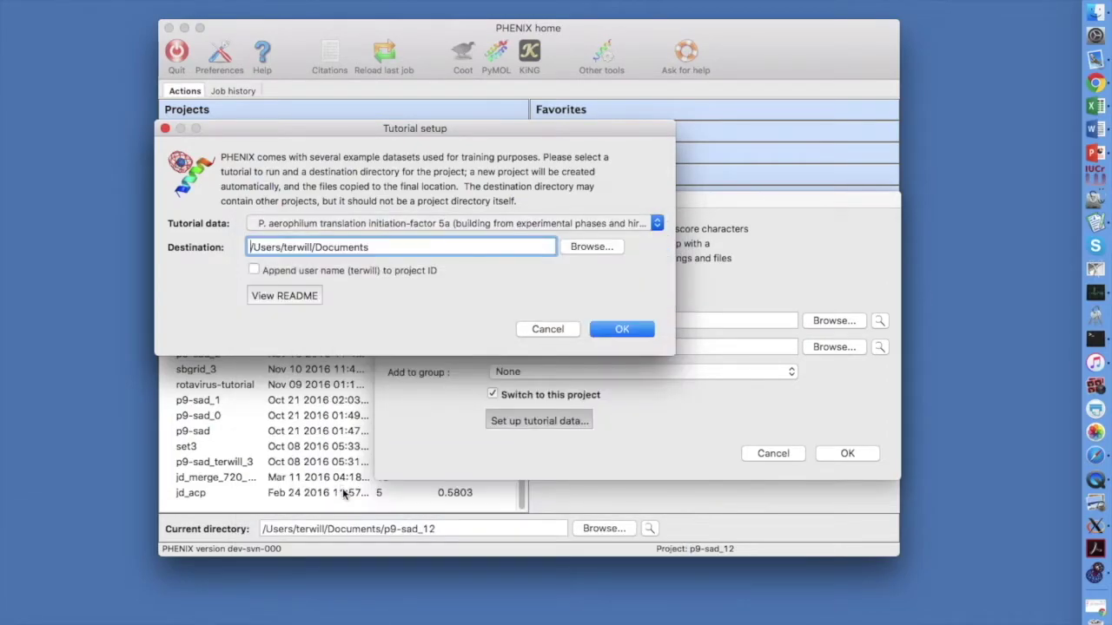
click(607, 328)
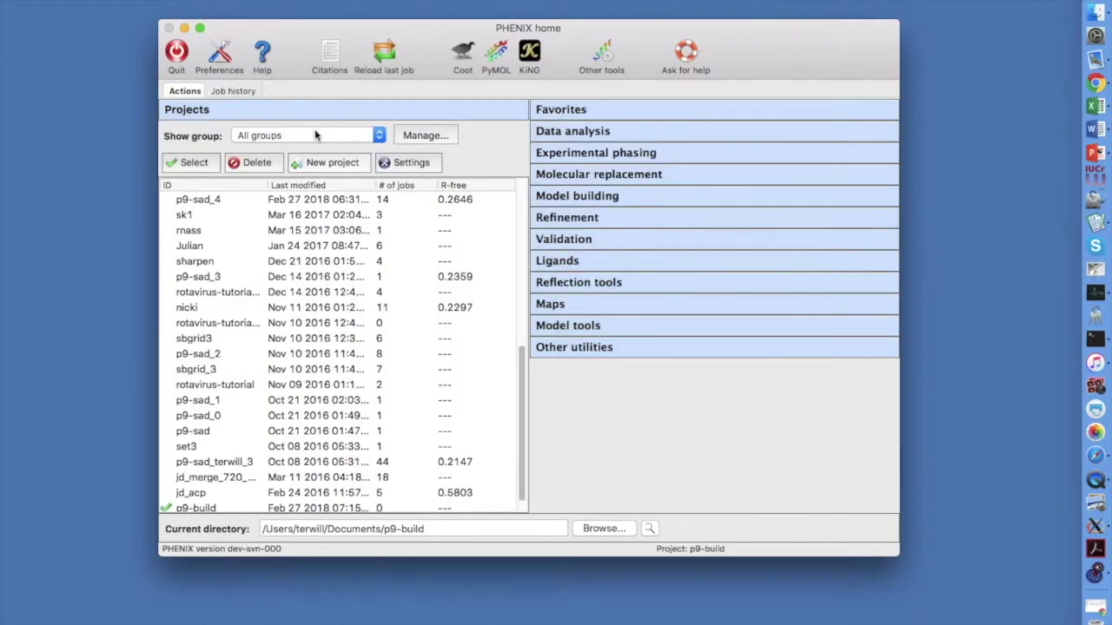
Start an AutoBuild job in the p9-build project and title it "Model-building from experimental data".
click(556, 197)
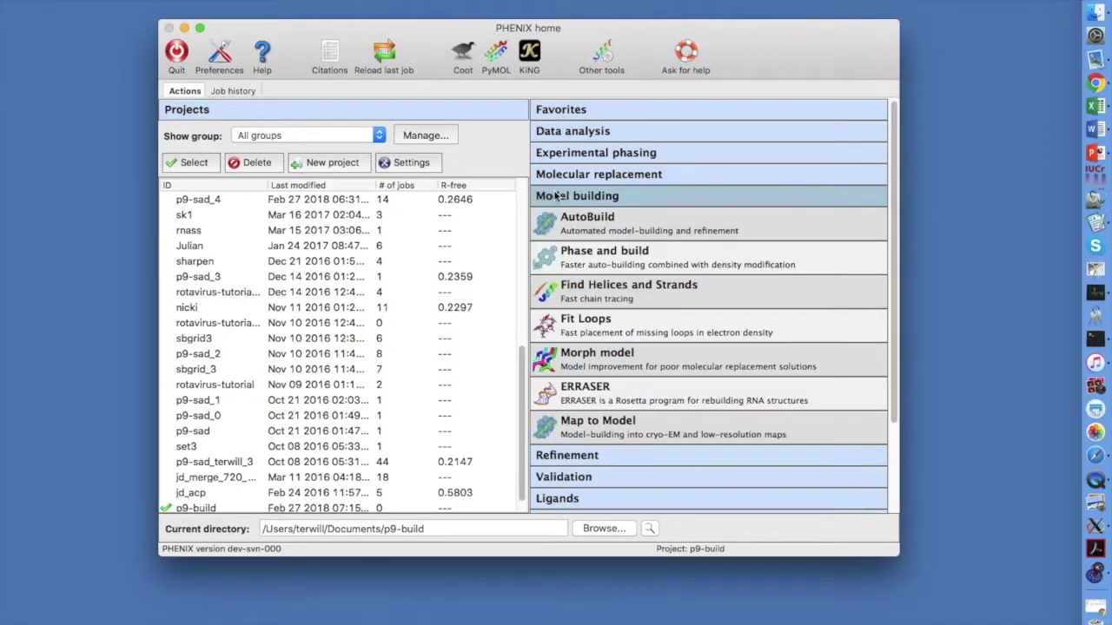
click(571, 220)
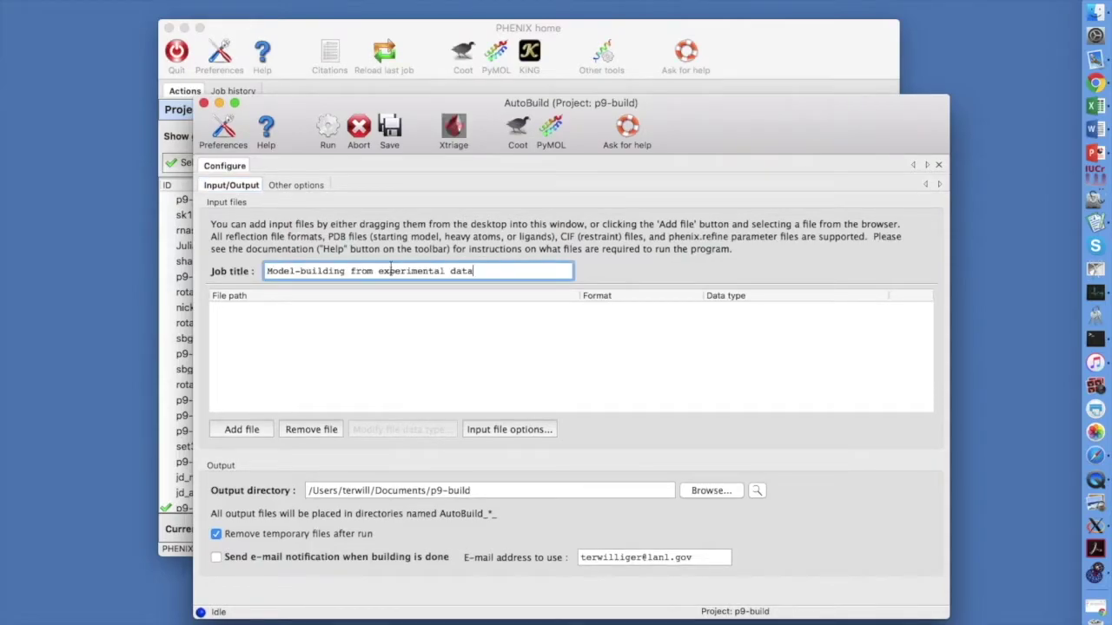
Add seq.dat, p9_hires.mtz and p9_data_and_phases.mtz from the project folder as input files for the job.
click(245, 428)
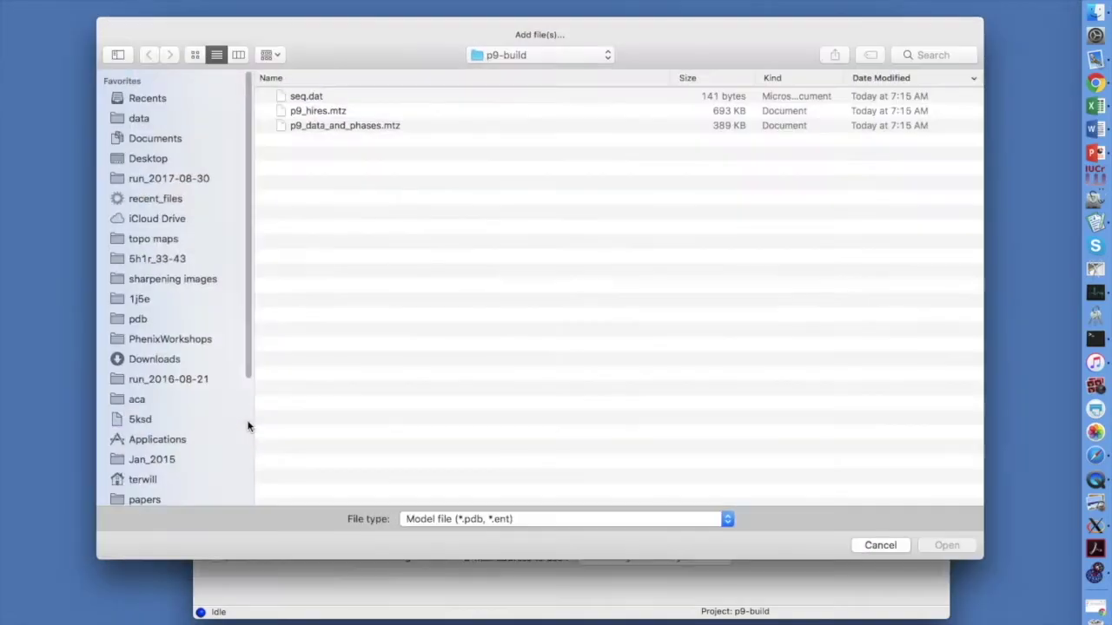
click(388, 98)
click(356, 126)
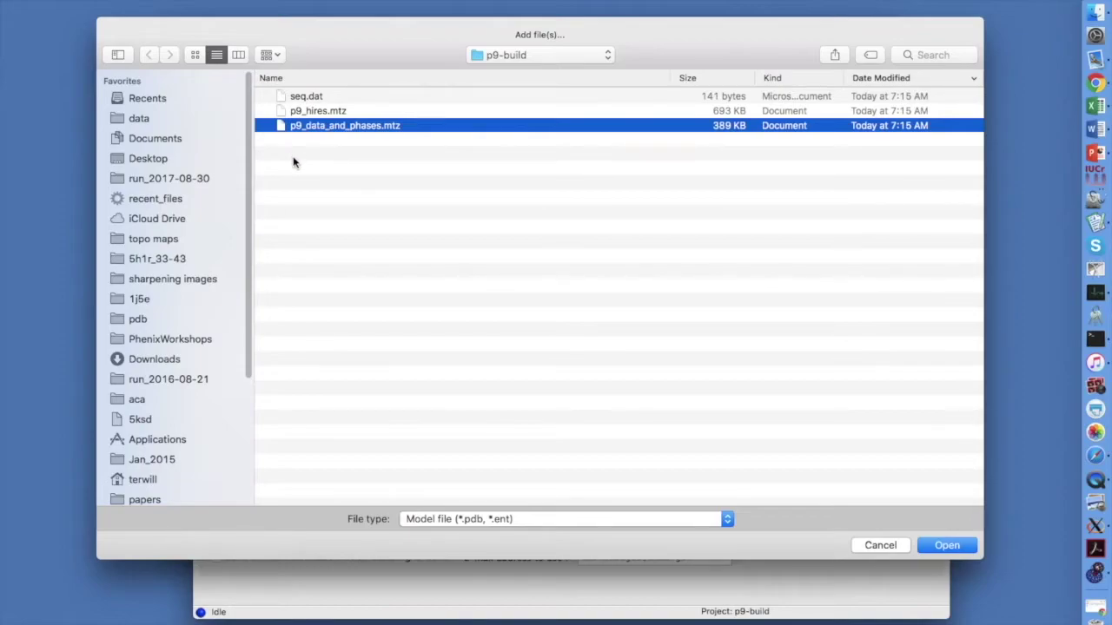
click(331, 112)
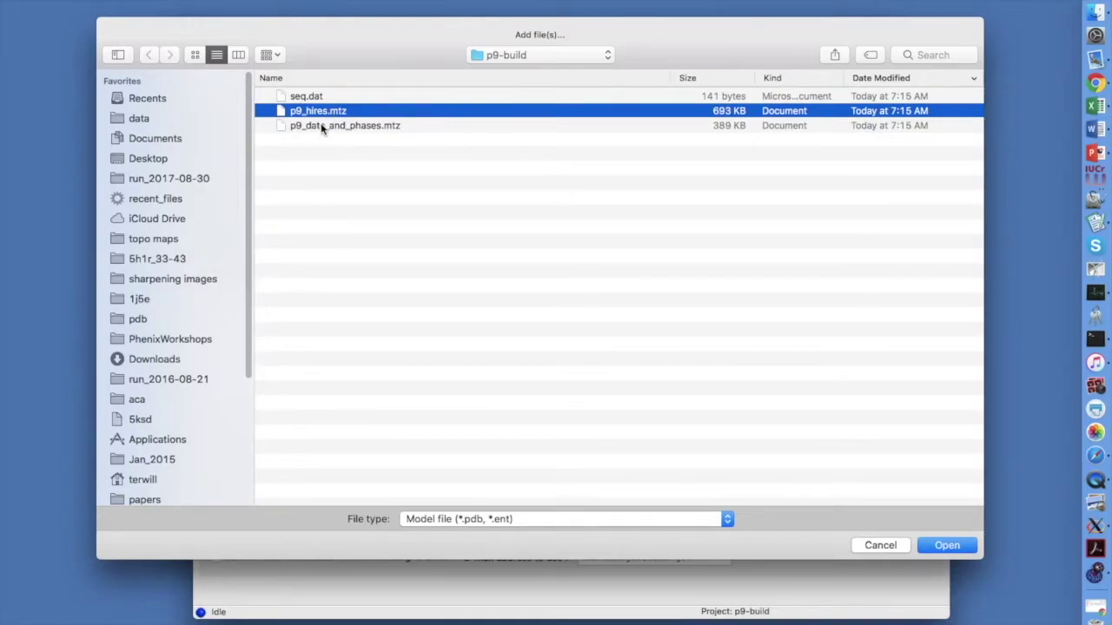
click(322, 126)
shift+click(313, 96)
click(945, 545)
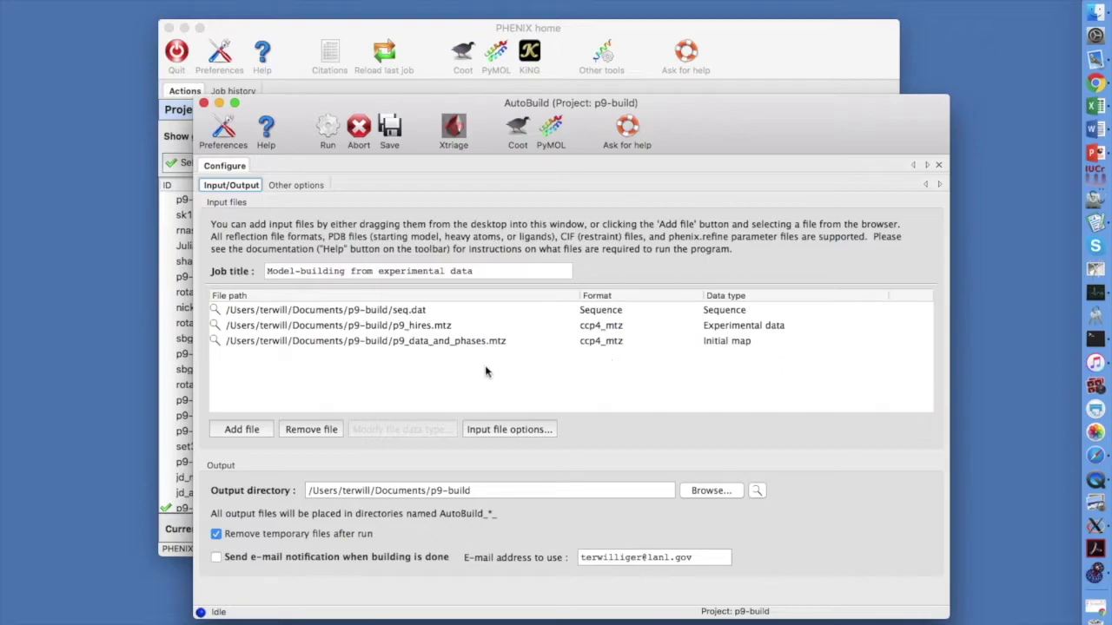
Assign p9_data_and_phases.mtz the Experimental data type and remove its Initial map type.
click(337, 313)
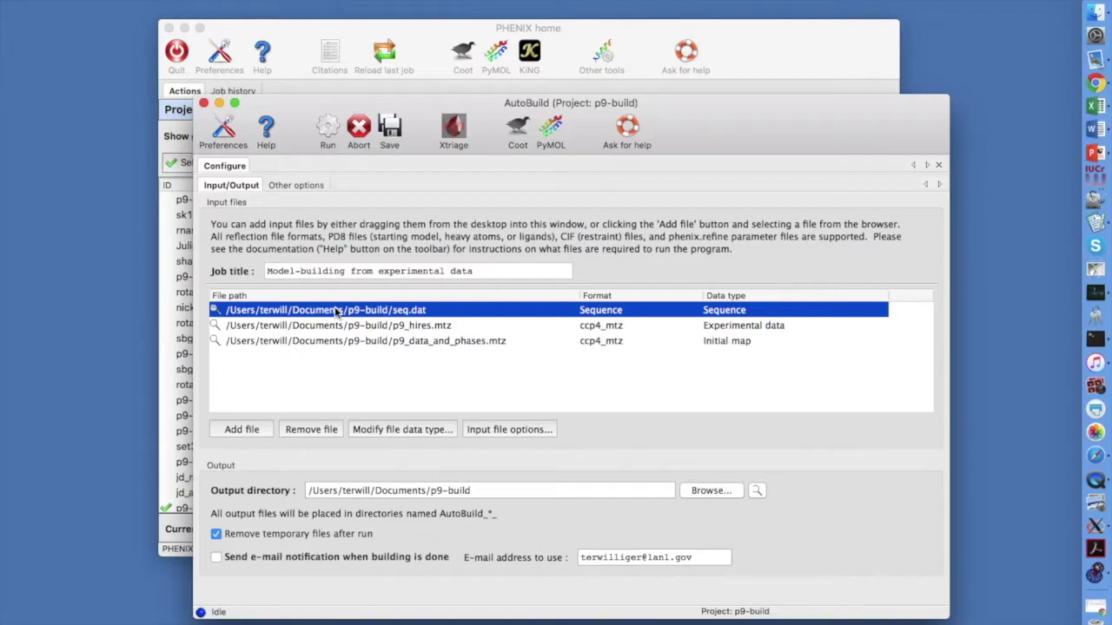
click(343, 342)
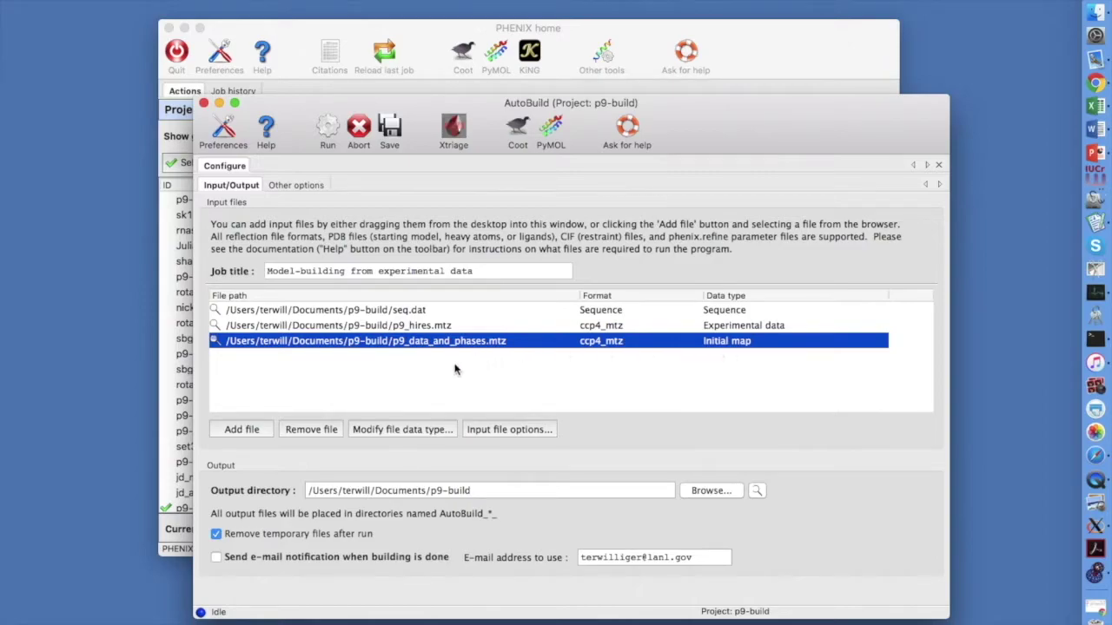
click(395, 429)
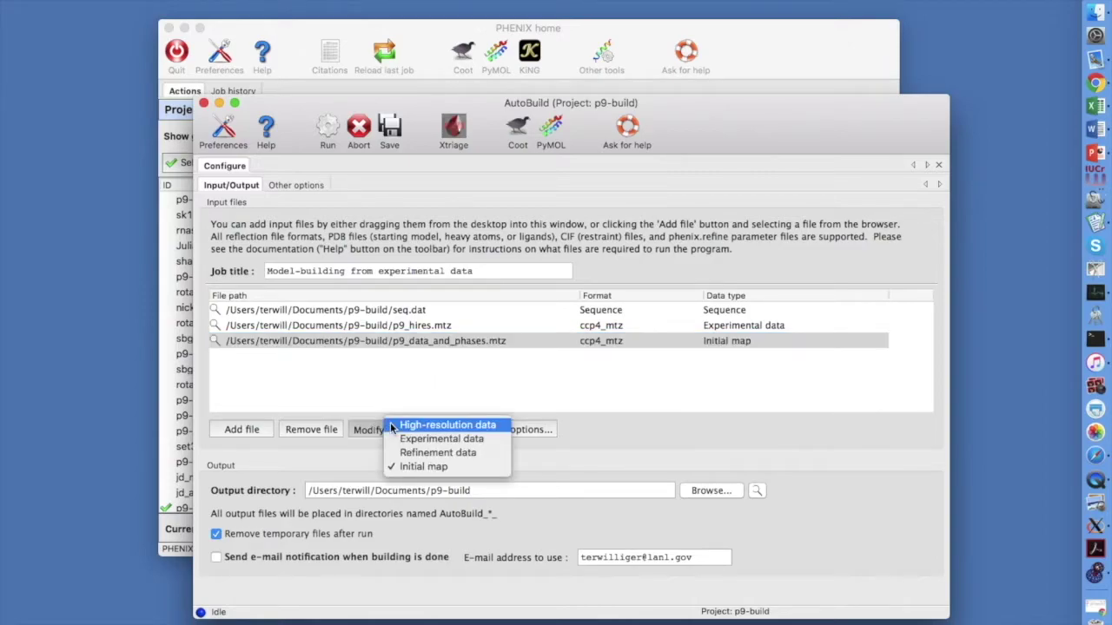
click(388, 441)
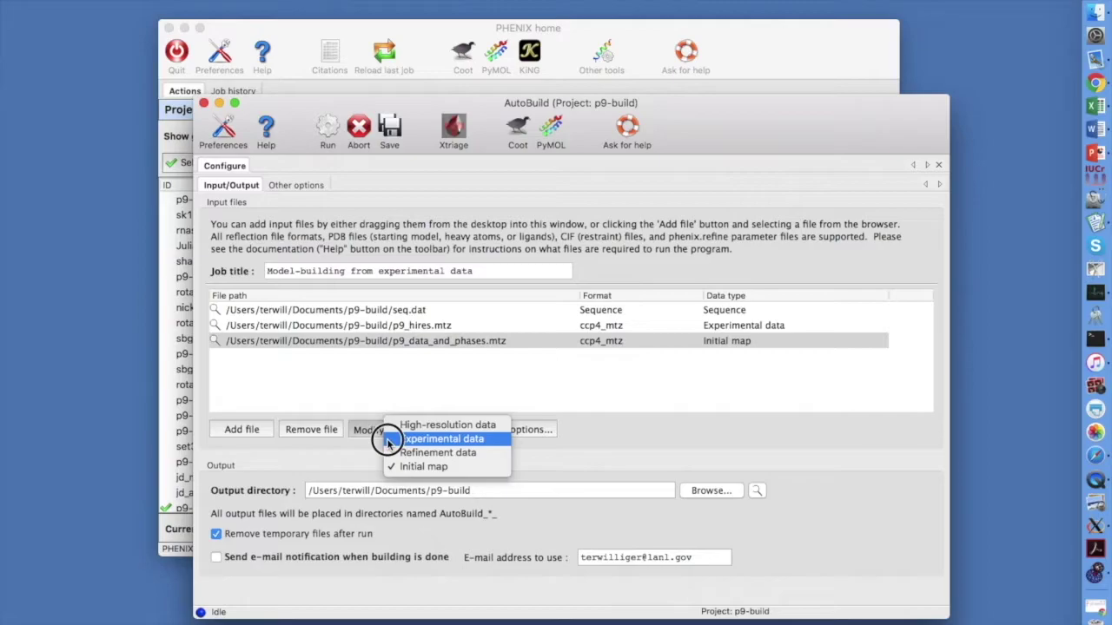
click(382, 435)
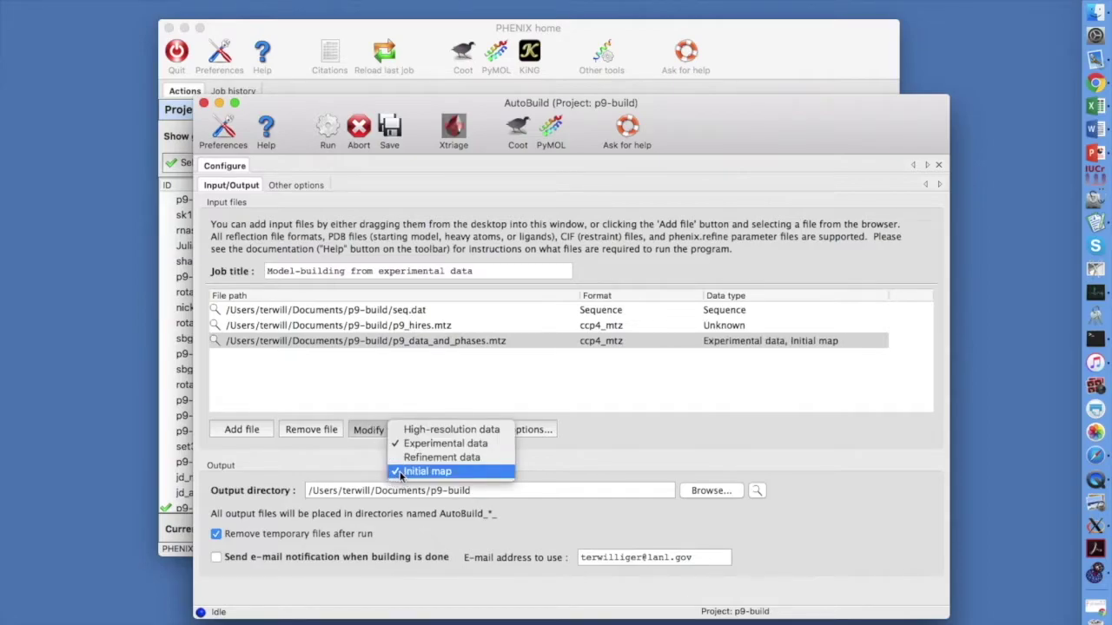
click(400, 473)
click(718, 348)
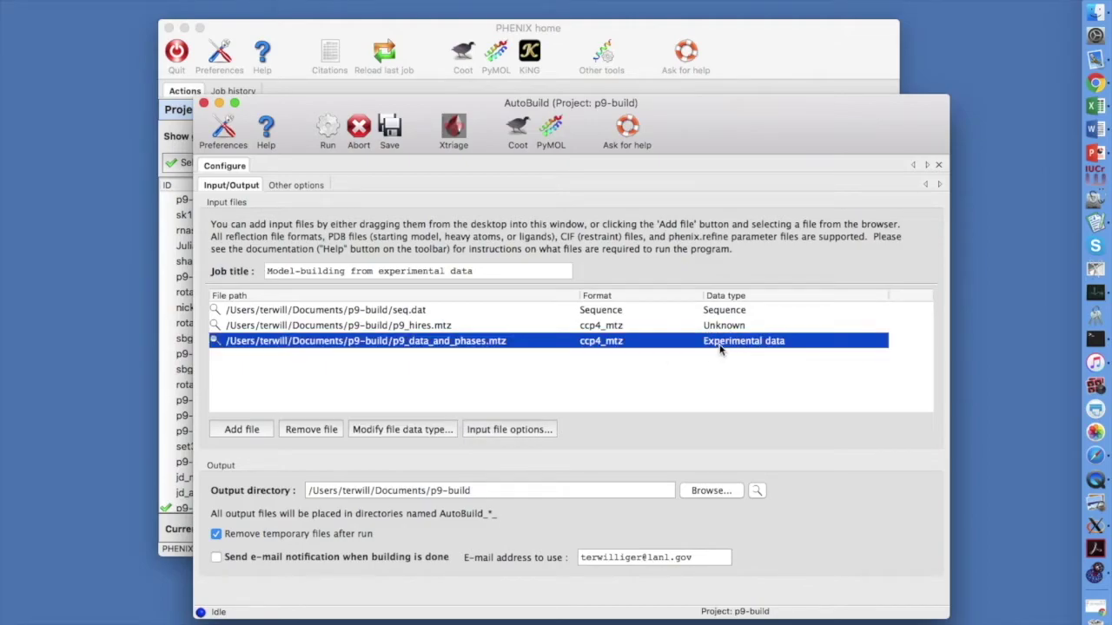
Assign p9_hires.mtz the High-resolution data type.
click(452, 327)
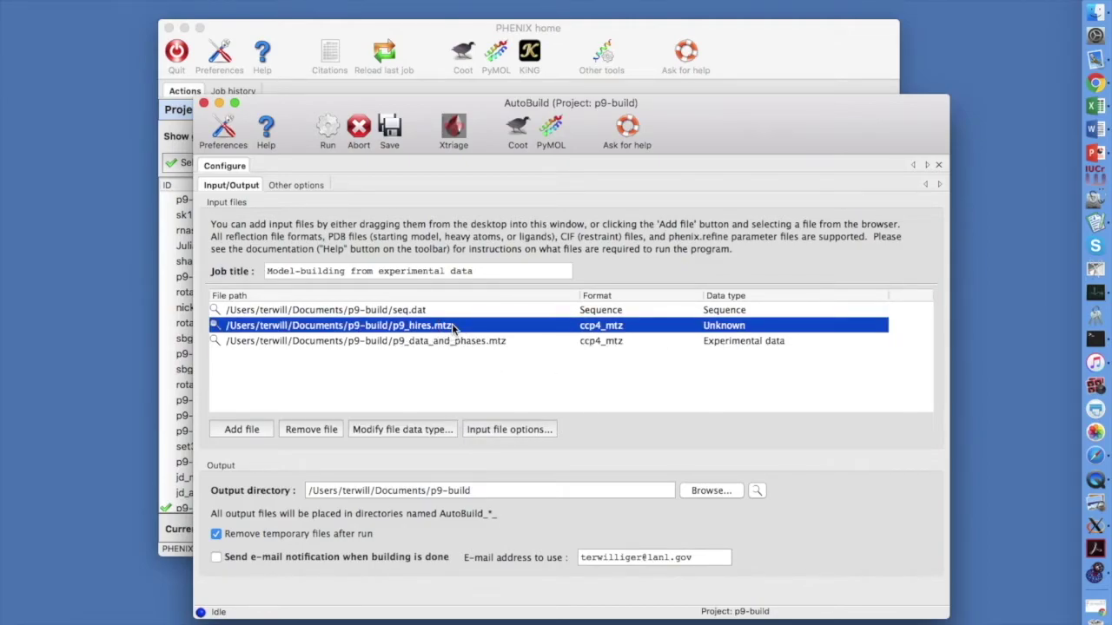
click(399, 430)
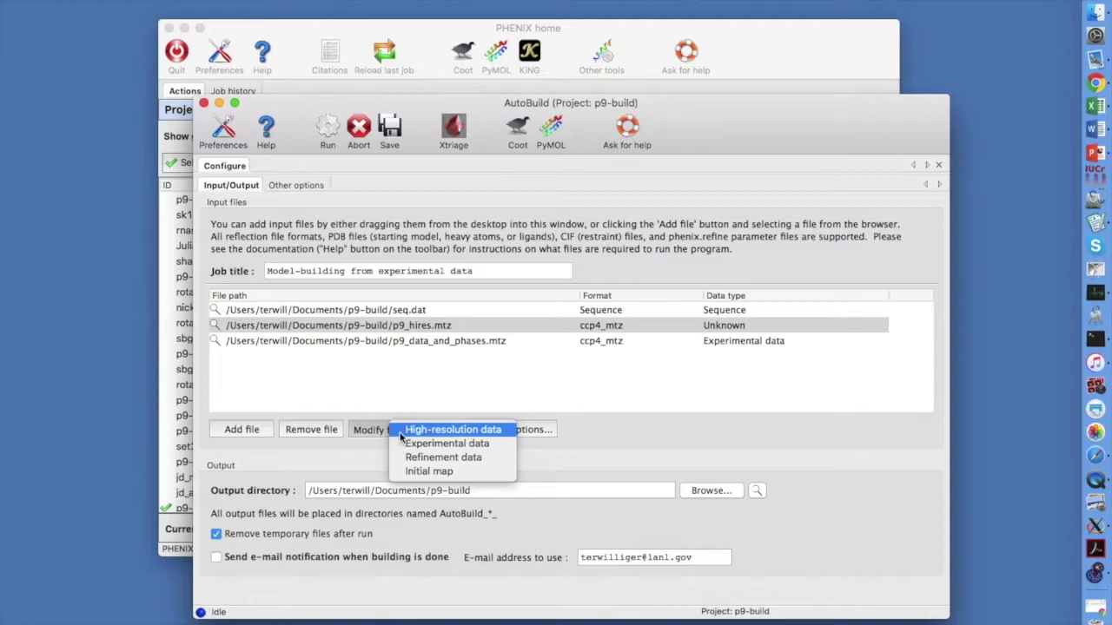
click(404, 429)
Check the space group and unit cell, set the number of processors to 4 and enable quick mode.
click(309, 184)
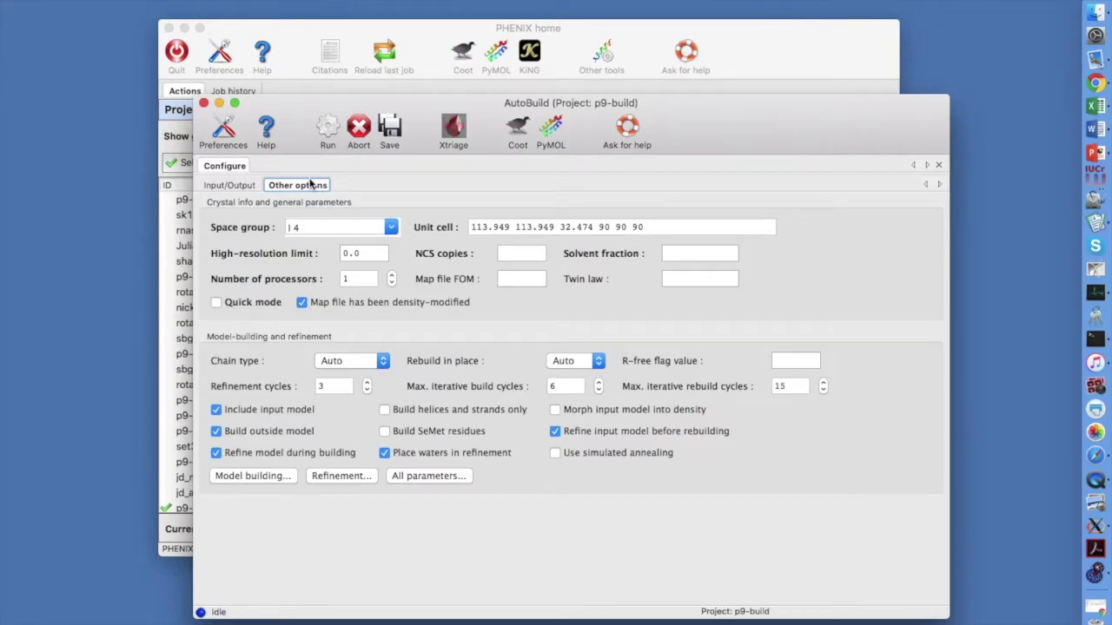
click(313, 226)
click(661, 228)
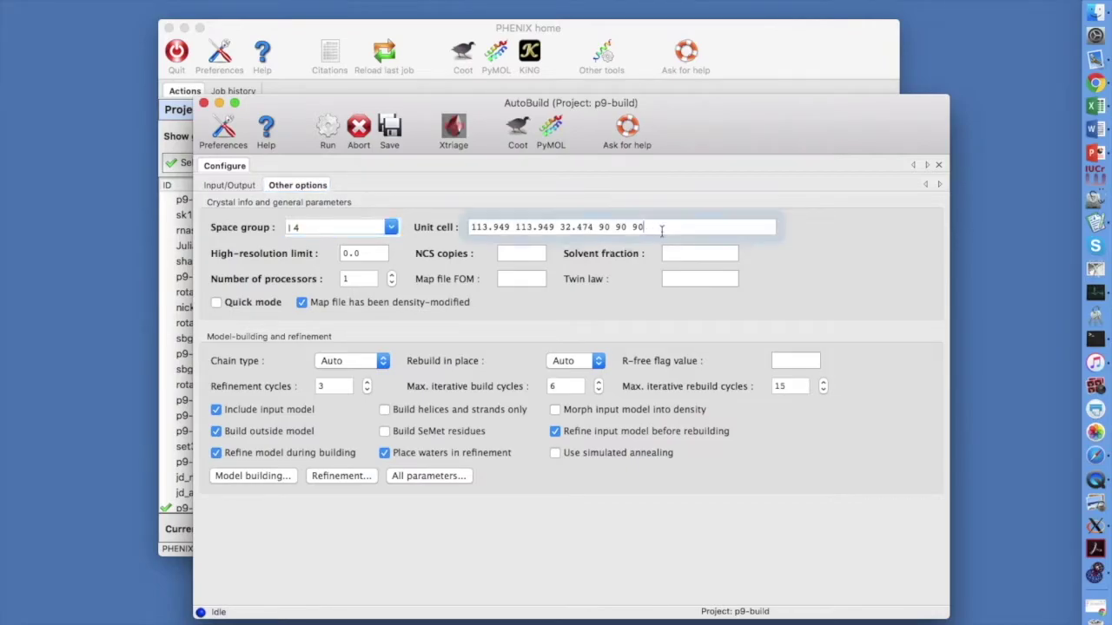
click(371, 279)
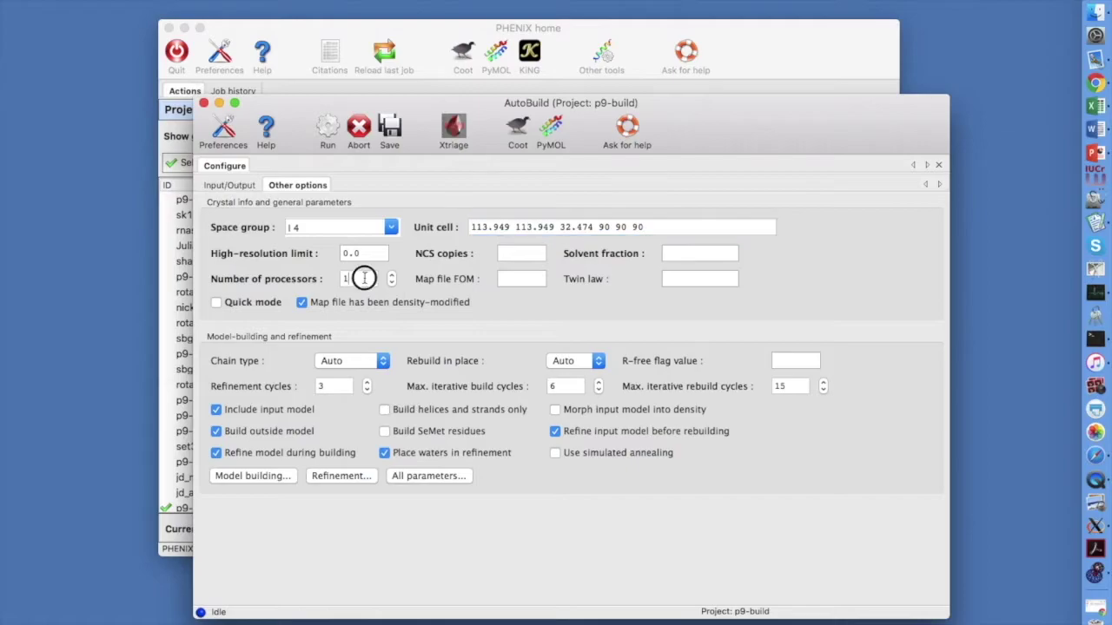
key(BackSpace)
text(4)
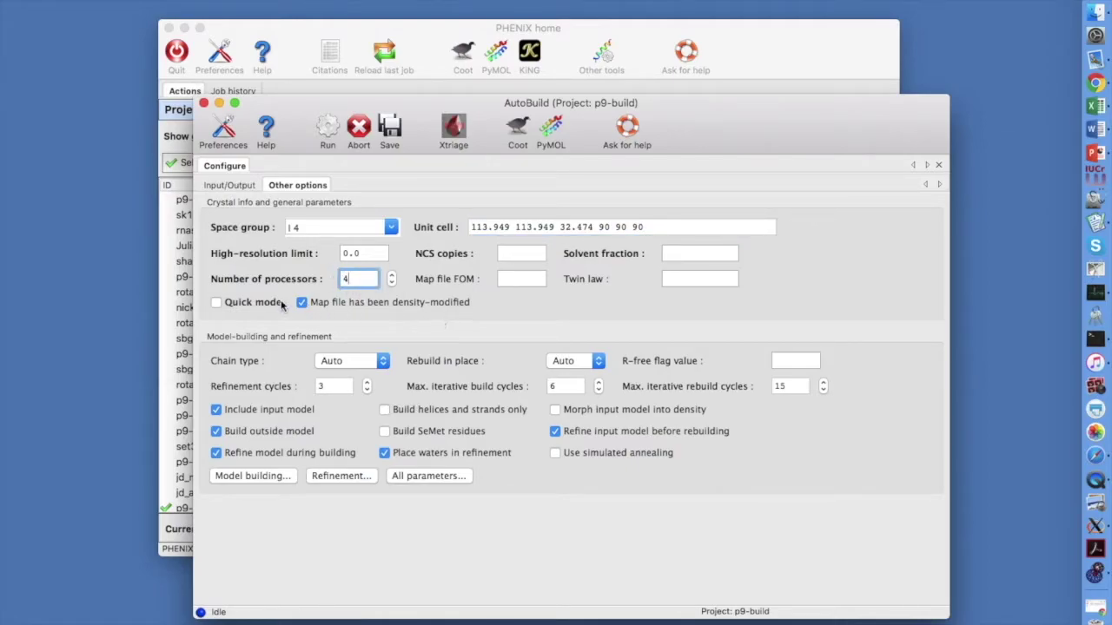
click(217, 302)
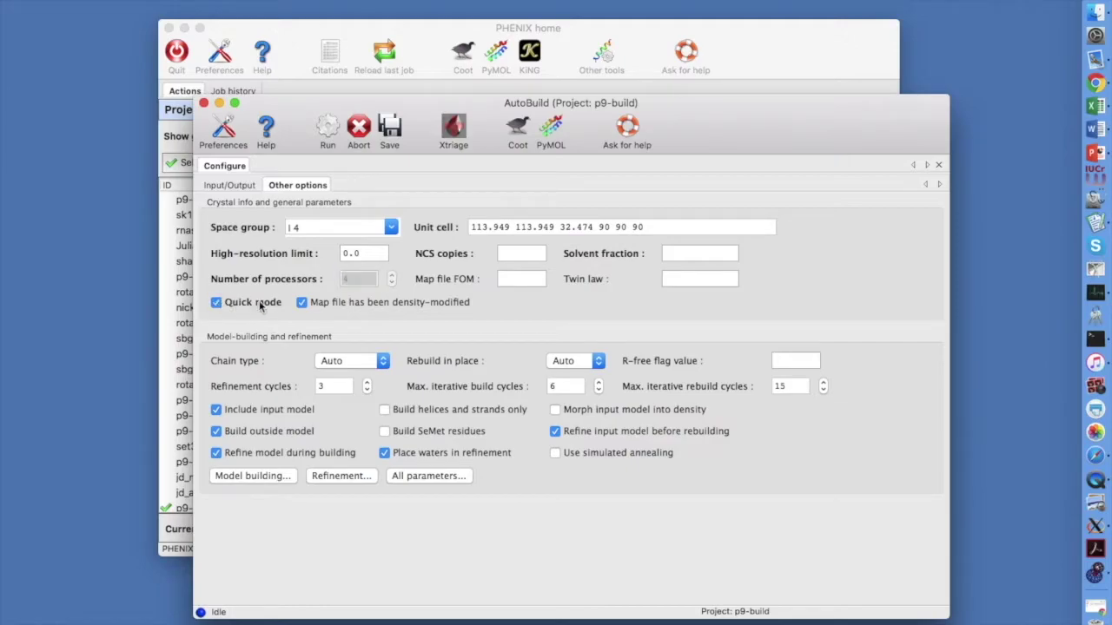
Set the maximum iterative build and rebuild cycles to 1 each and turn off building outside the model, leaving rebuild in place on Auto.
click(564, 387)
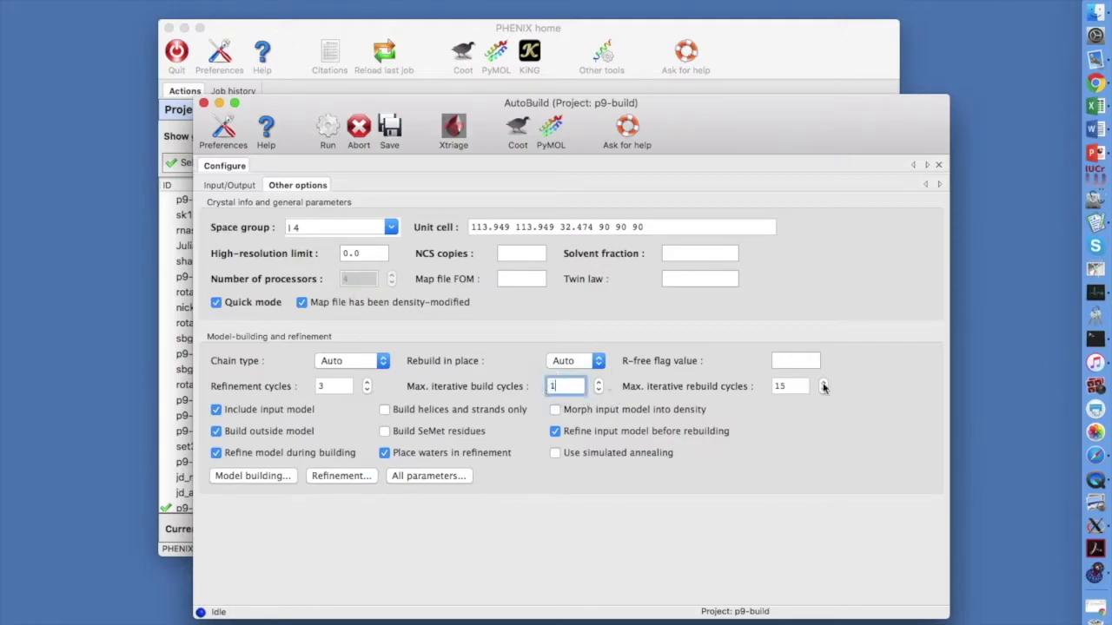
click(792, 386)
key(BackSpace)
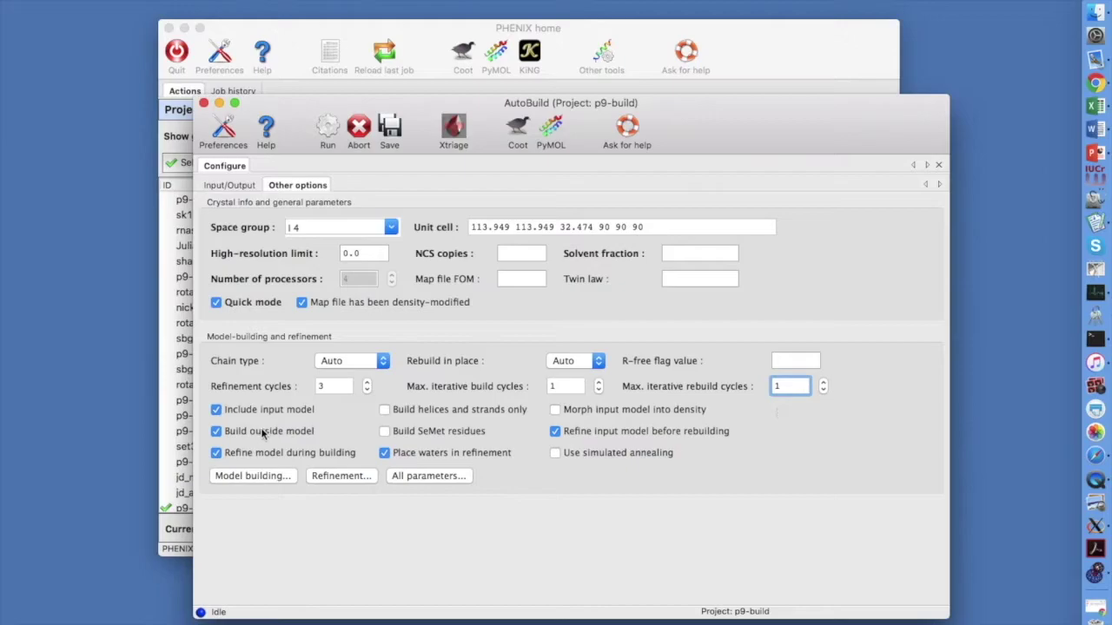
click(215, 431)
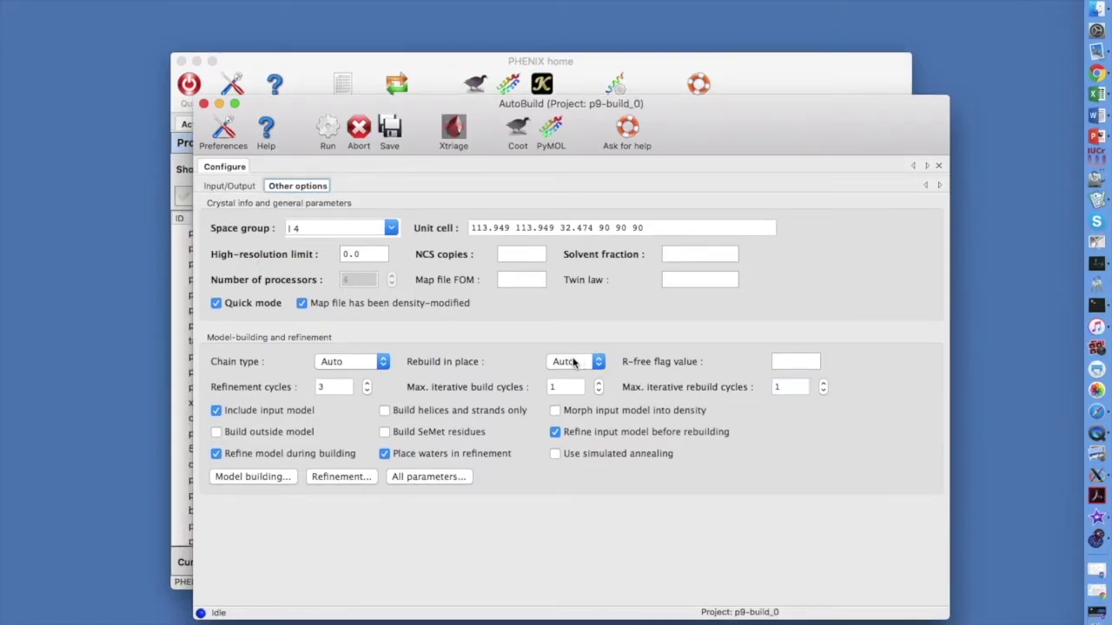
click(574, 361)
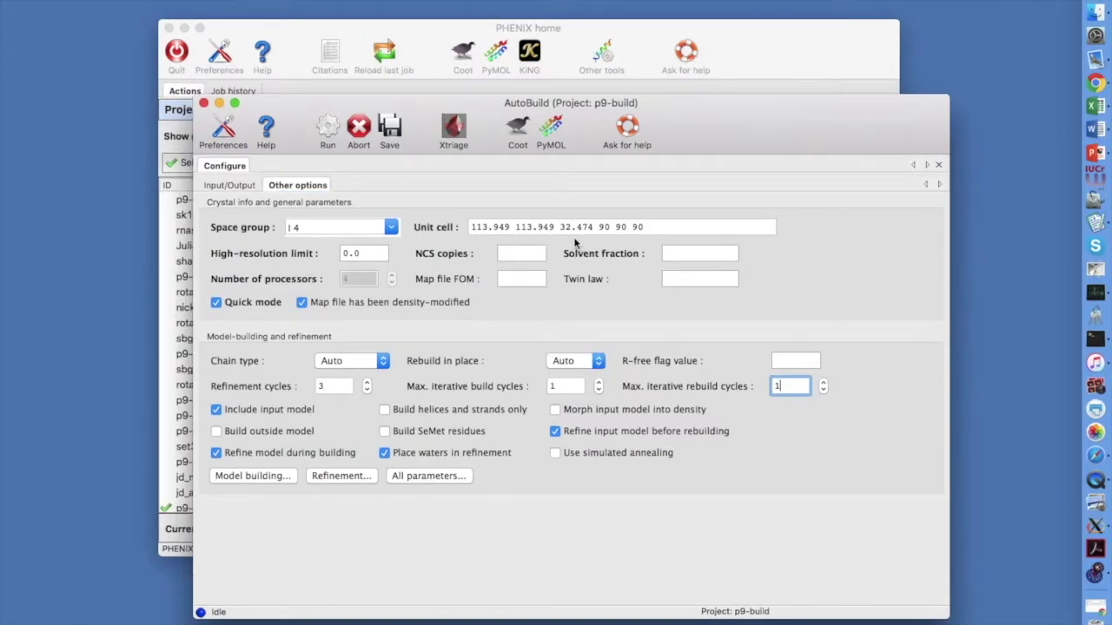
Run the configured AutoBuild job immediately.
click(329, 133)
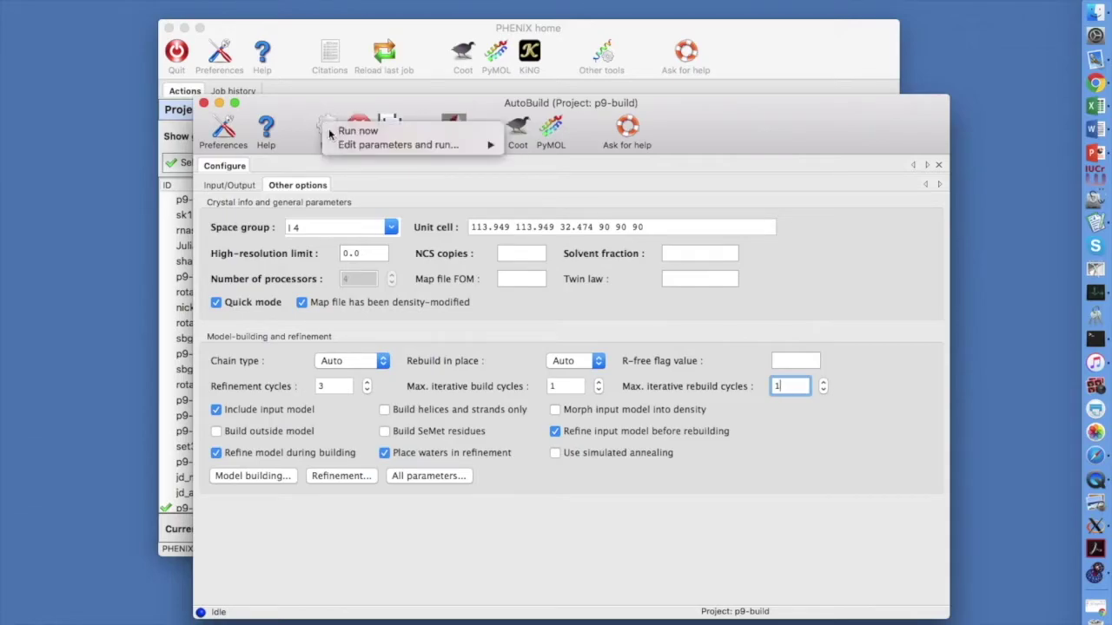
click(357, 131)
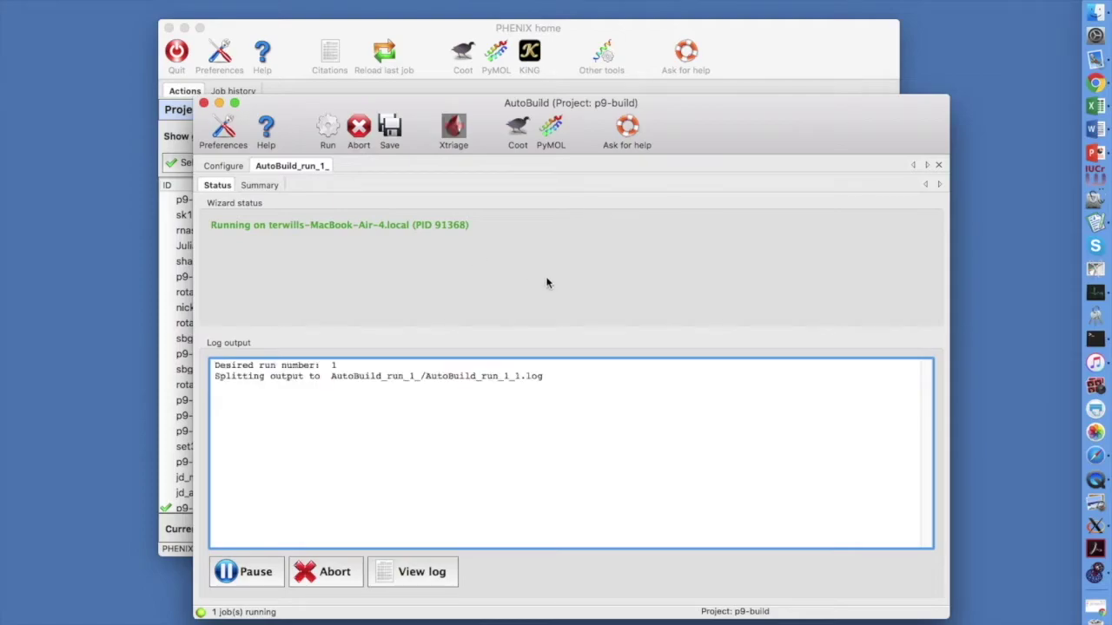
Review the run's output files, final model statistics, current best model and the structure status of the protein chain.
click(261, 186)
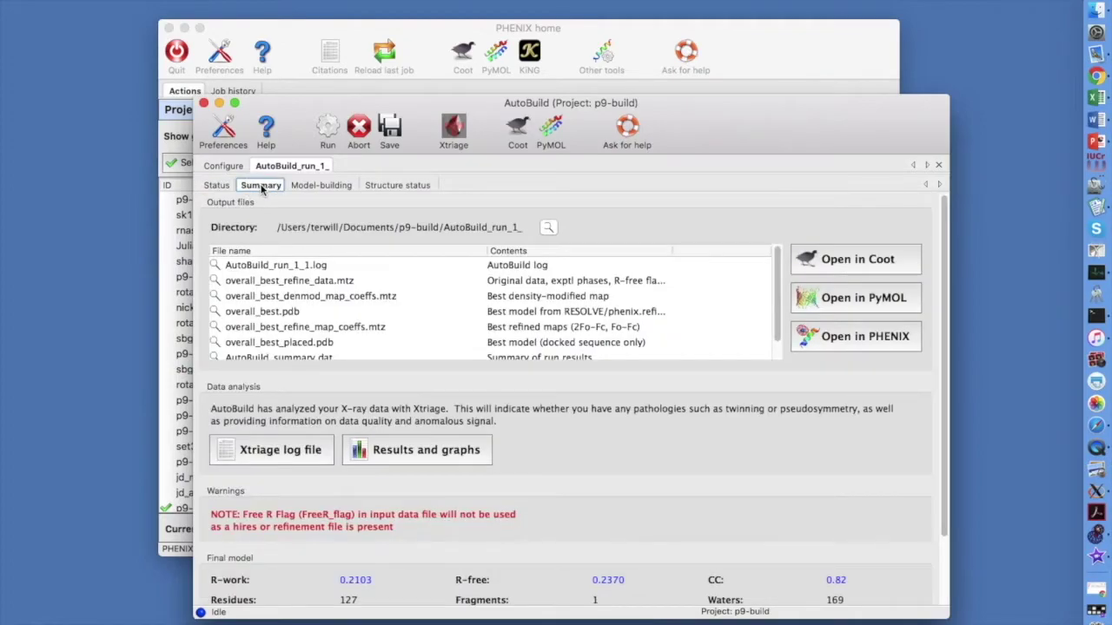
drag(944, 458, 942, 513)
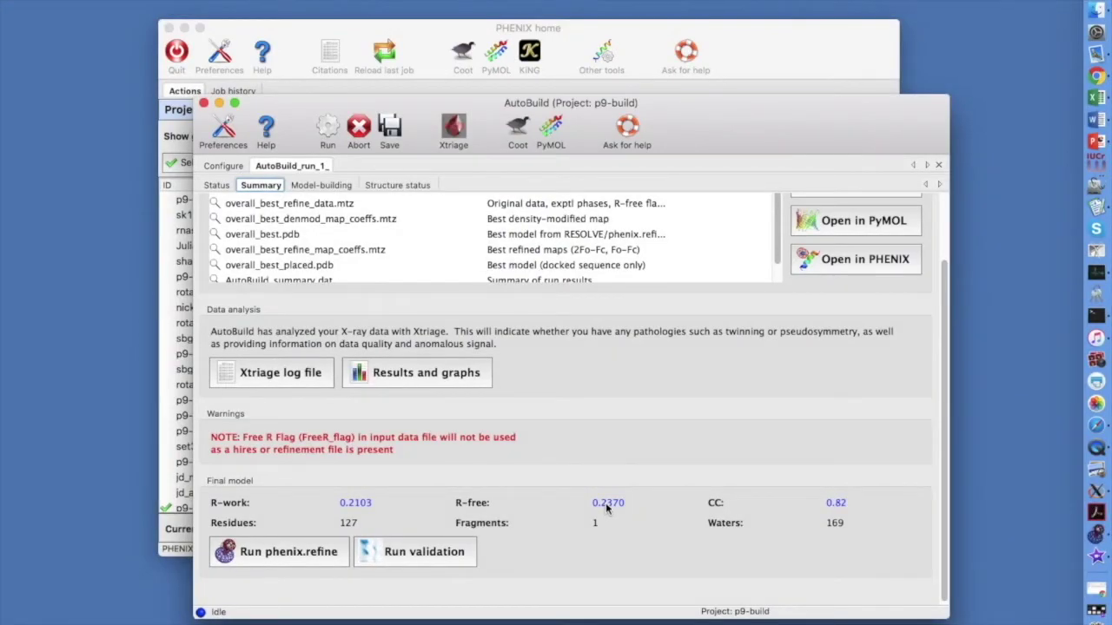
click(318, 185)
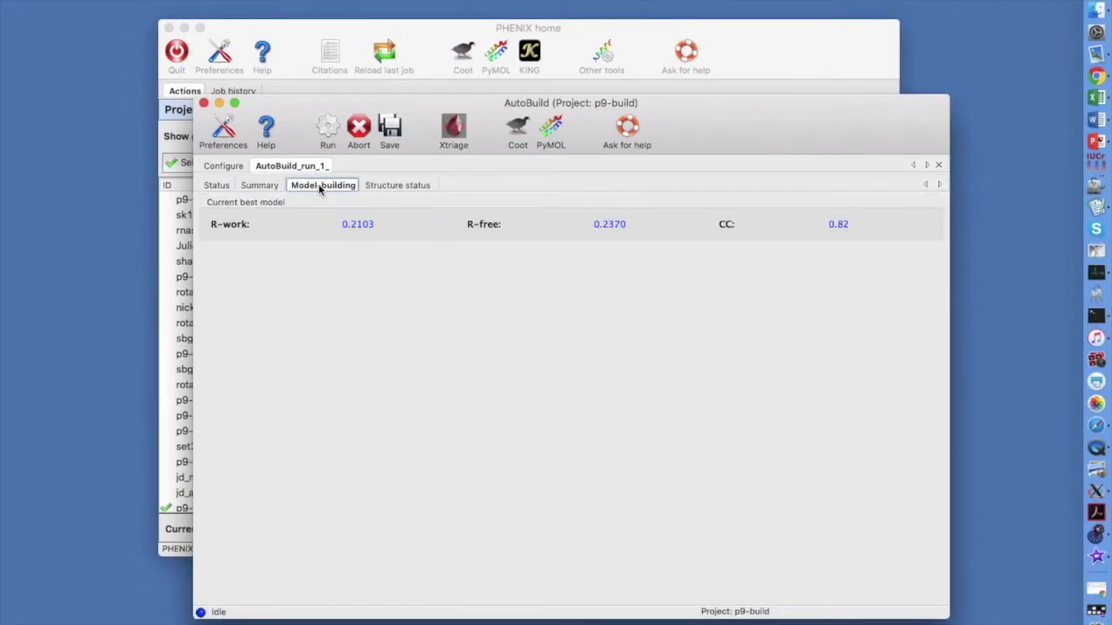
click(409, 186)
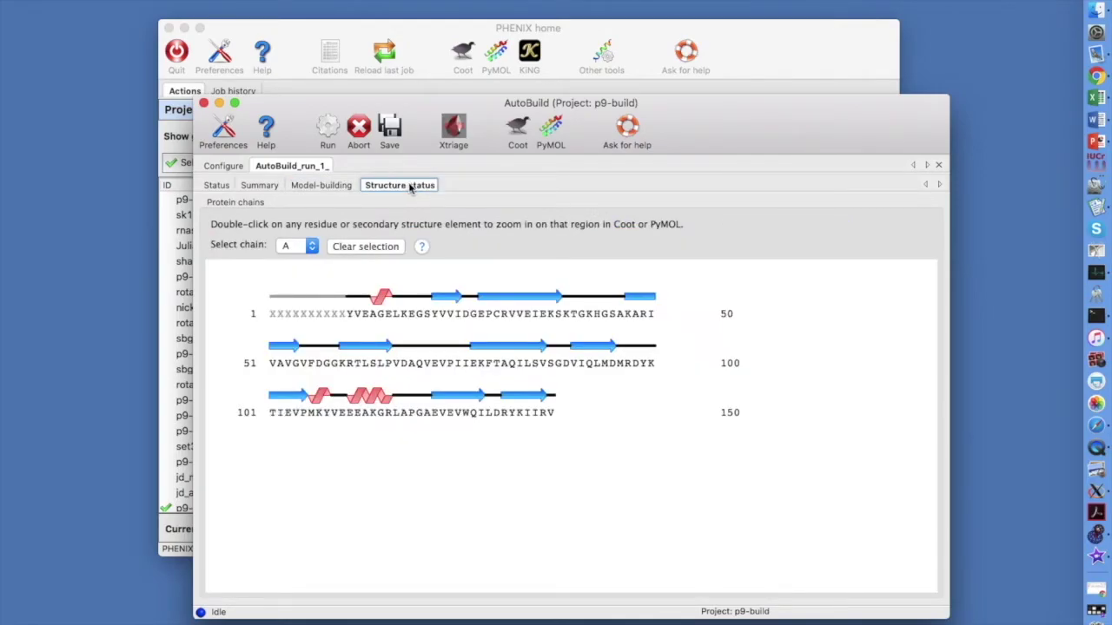
Open the AutoBuild results in Coot and rotate the view to inspect the model's fit to the density map.
click(260, 186)
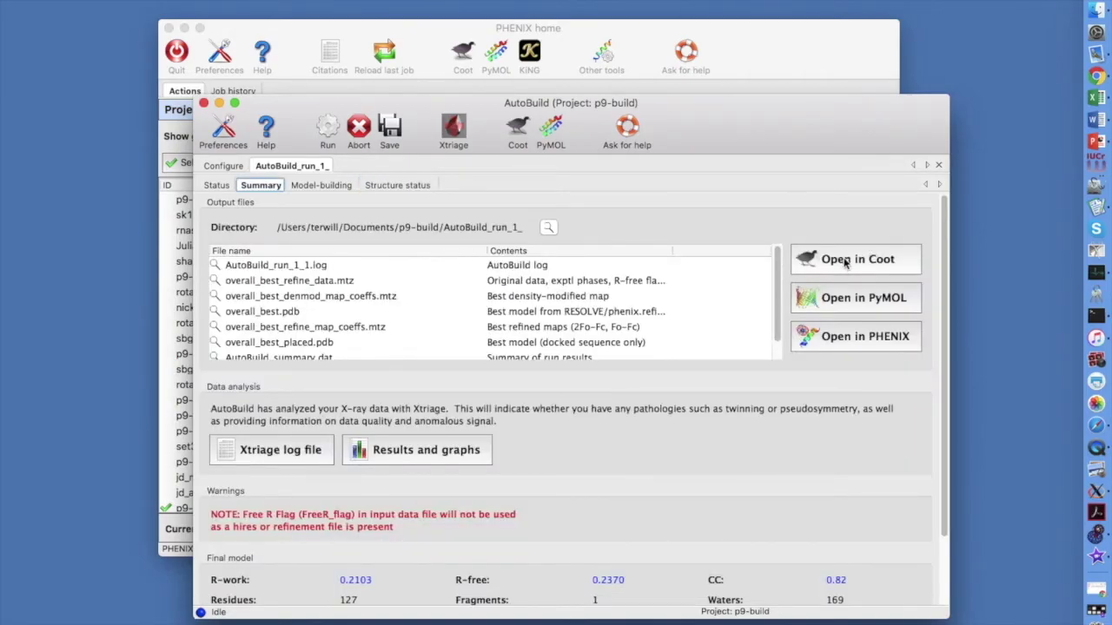
click(844, 261)
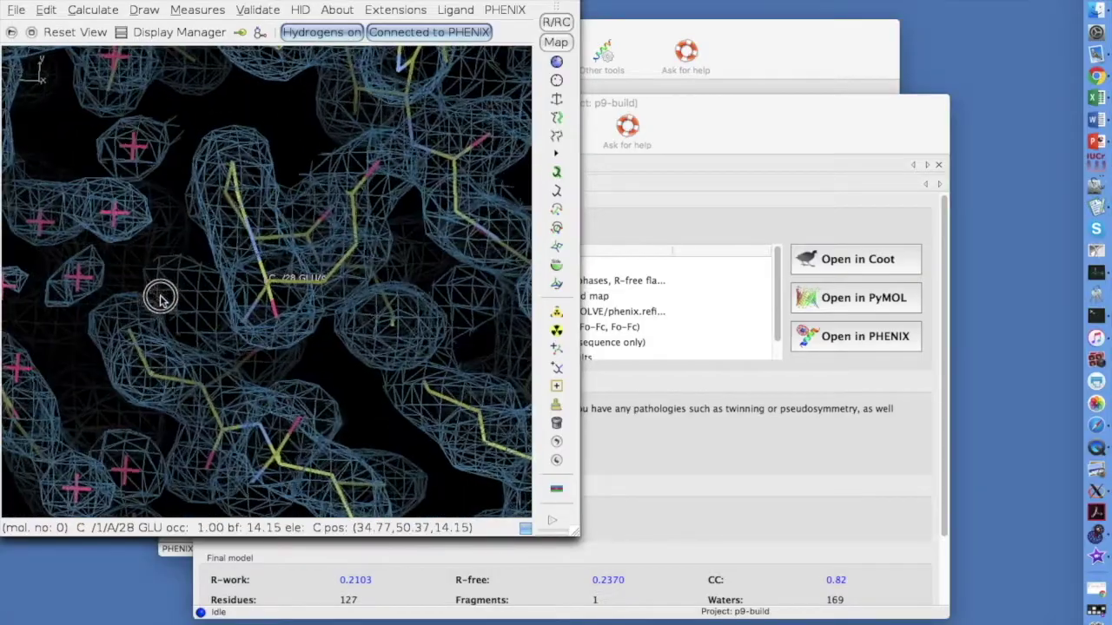
drag(489, 348, 241, 258)
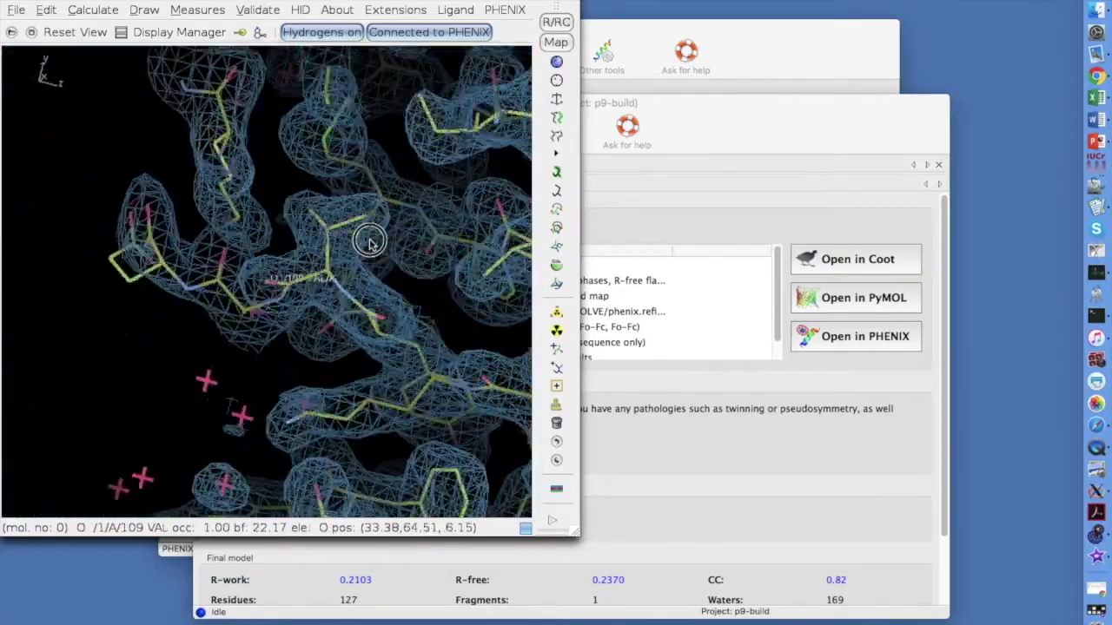
drag(369, 242, 159, 266)
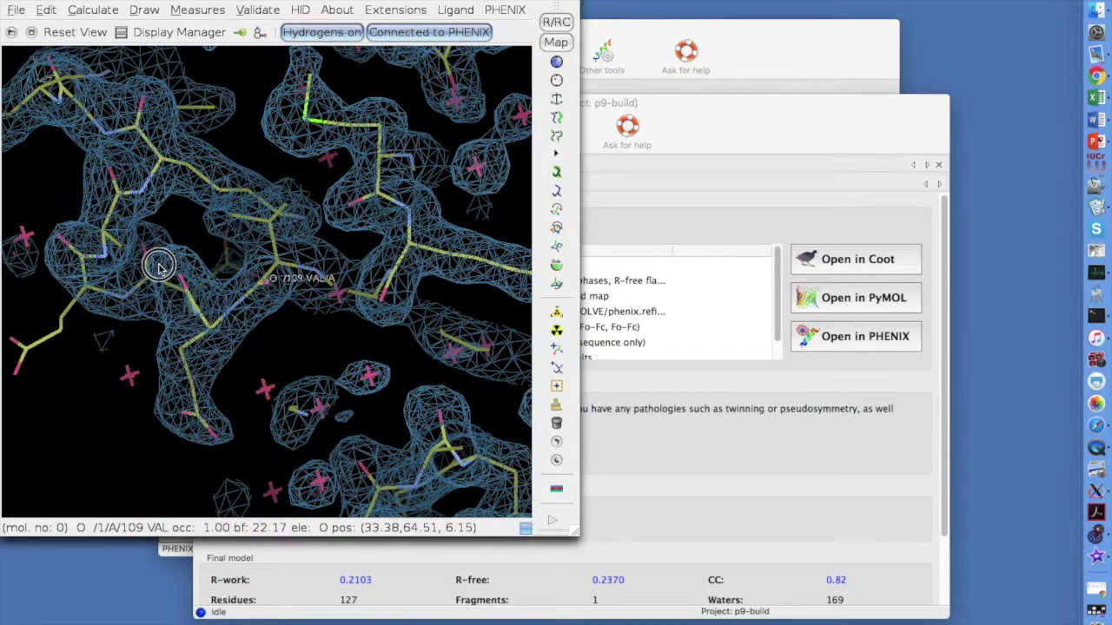